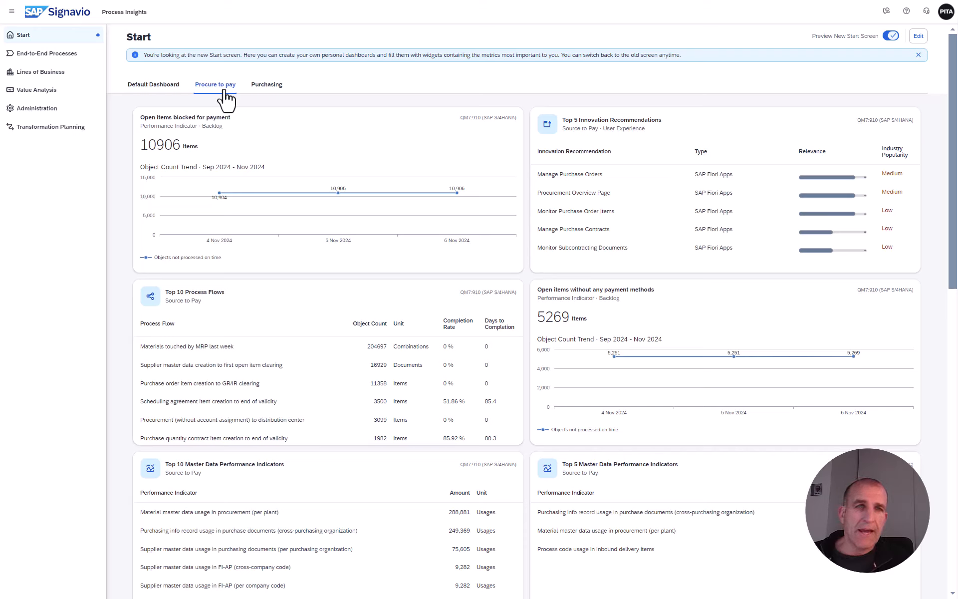
# Open the trend of the "Open items blocked for payment" indicator from the Procure to pay dashboard and show monetary values
pyautogui.click(279, 172)
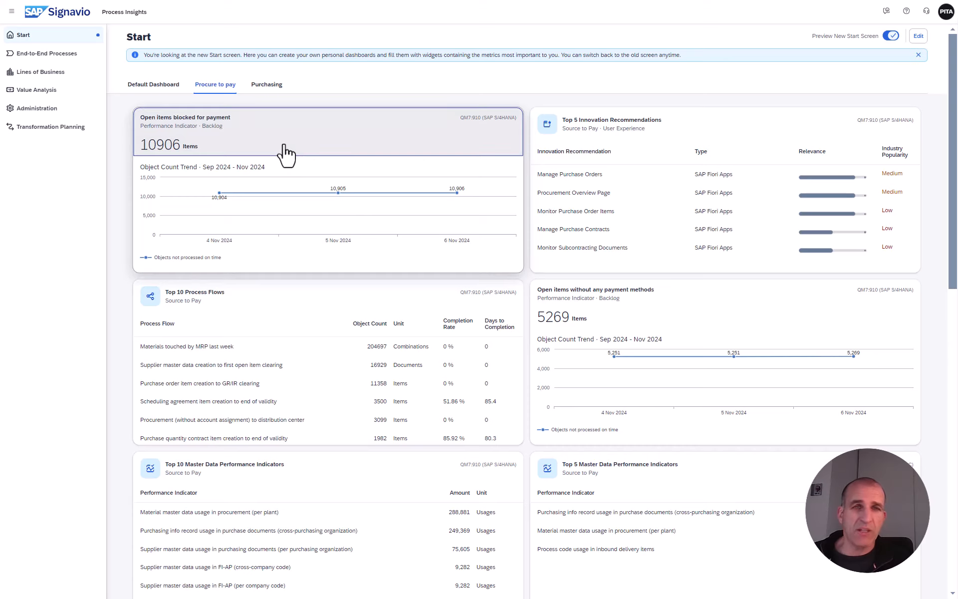
pyautogui.click(283, 145)
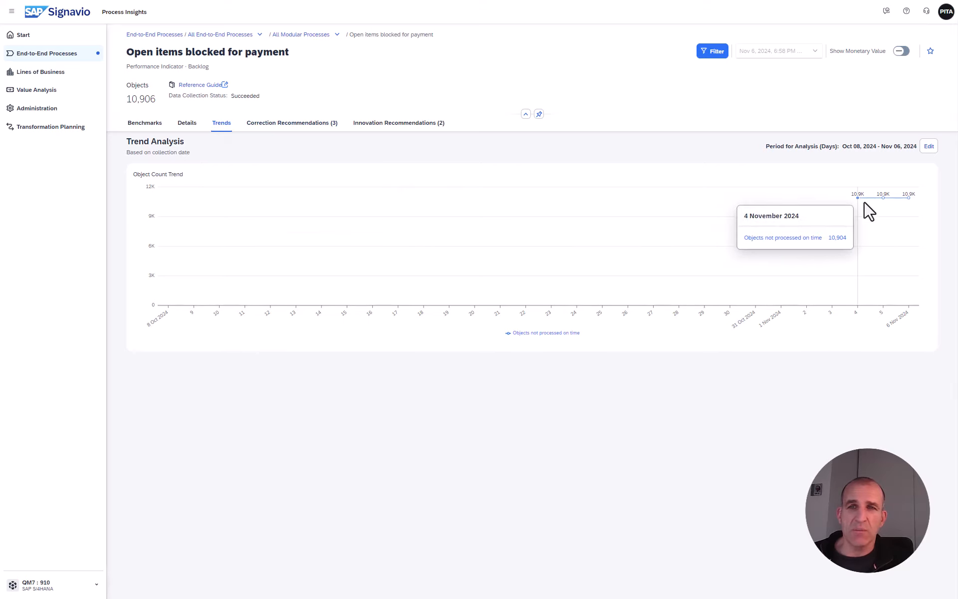
pyautogui.click(900, 51)
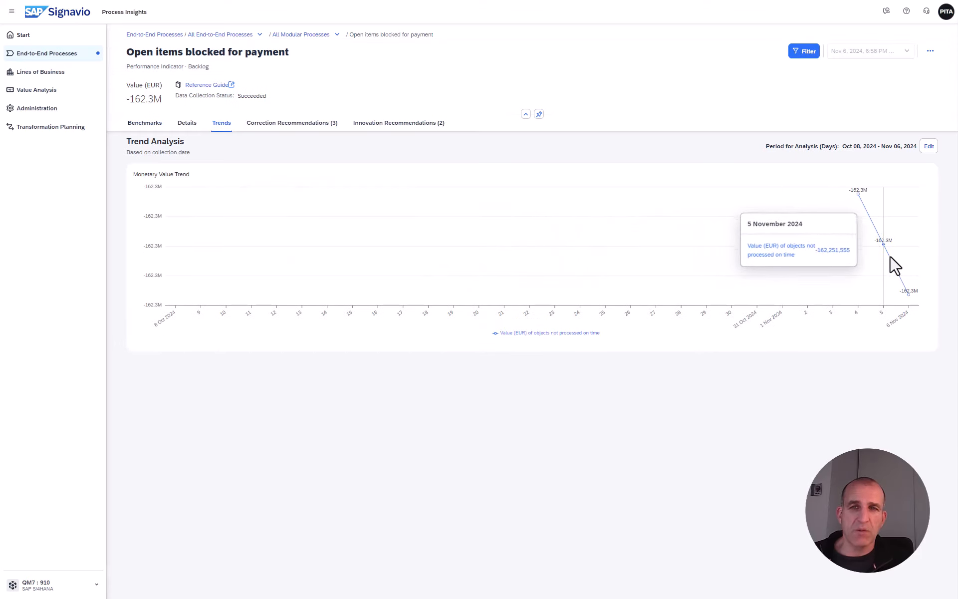
# Set the trend's period for analysis in days from Nov 3, 2024 to Nov 7, 2024
pyautogui.click(923, 149)
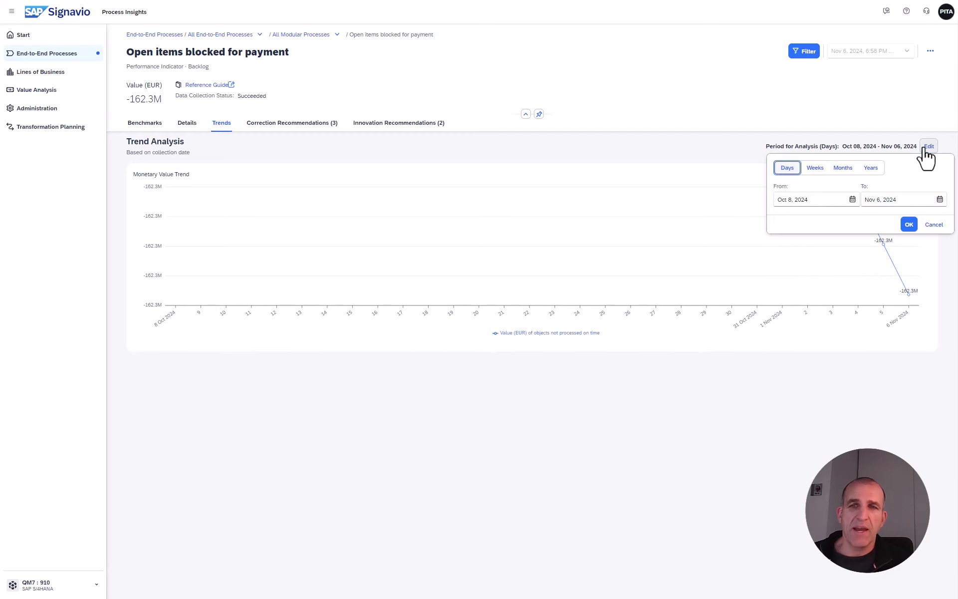
pyautogui.click(852, 200)
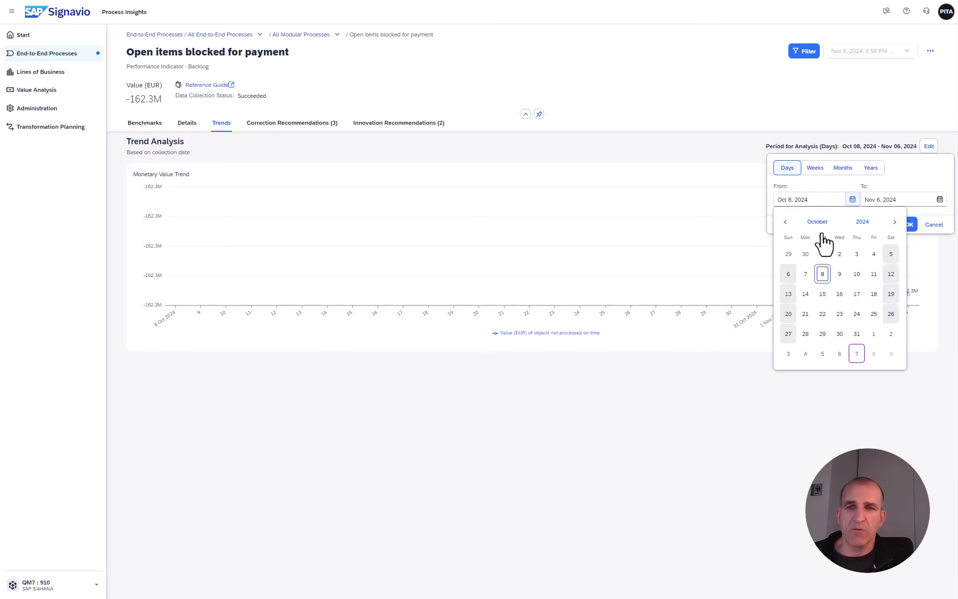
pyautogui.click(894, 223)
pyautogui.click(790, 275)
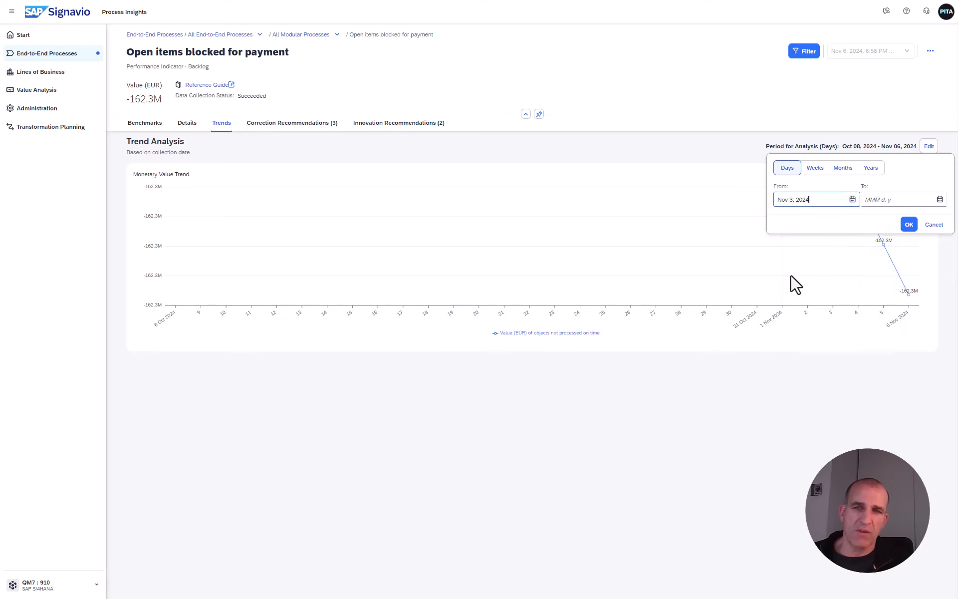
pyautogui.click(940, 199)
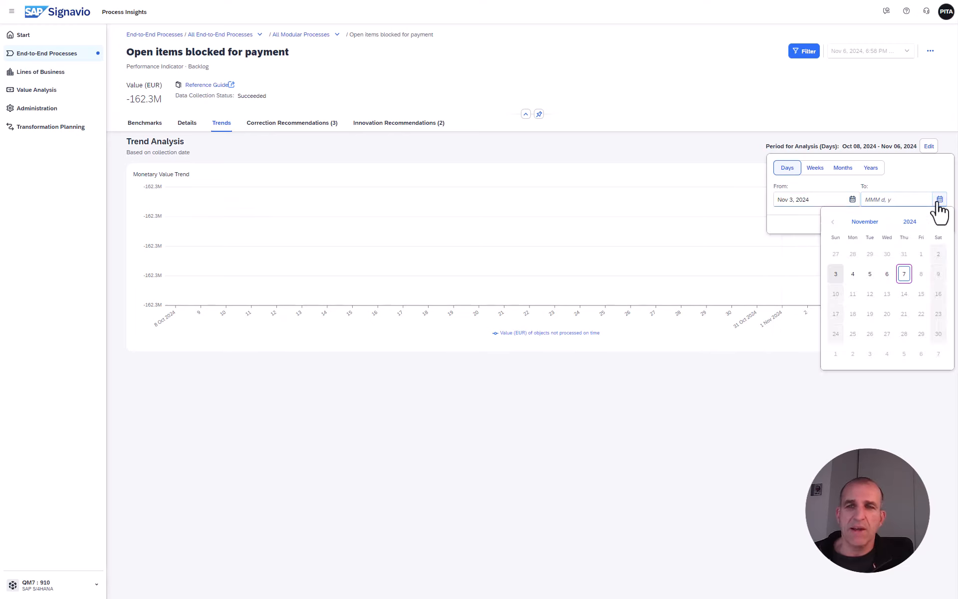
pyautogui.click(904, 275)
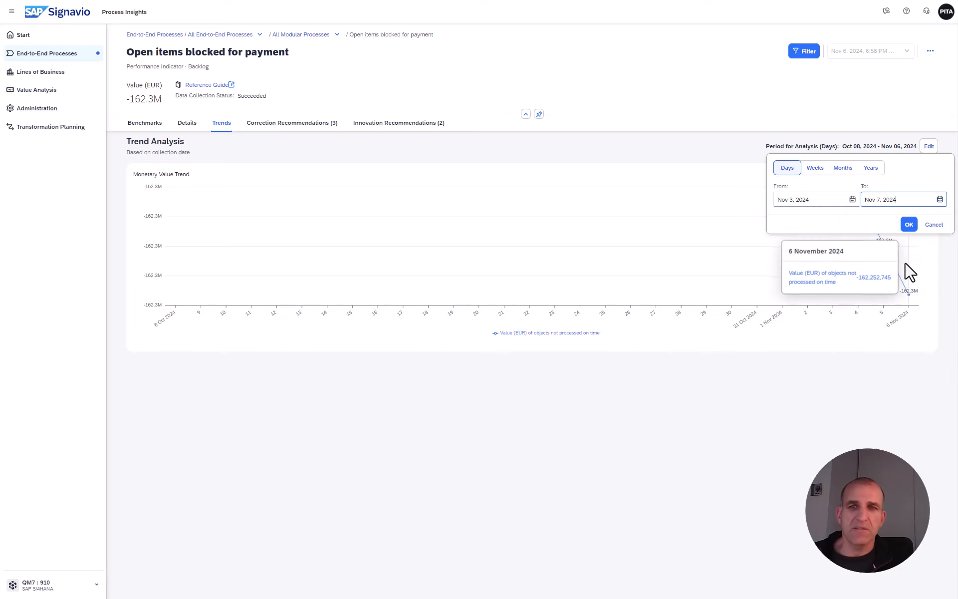
pyautogui.click(910, 227)
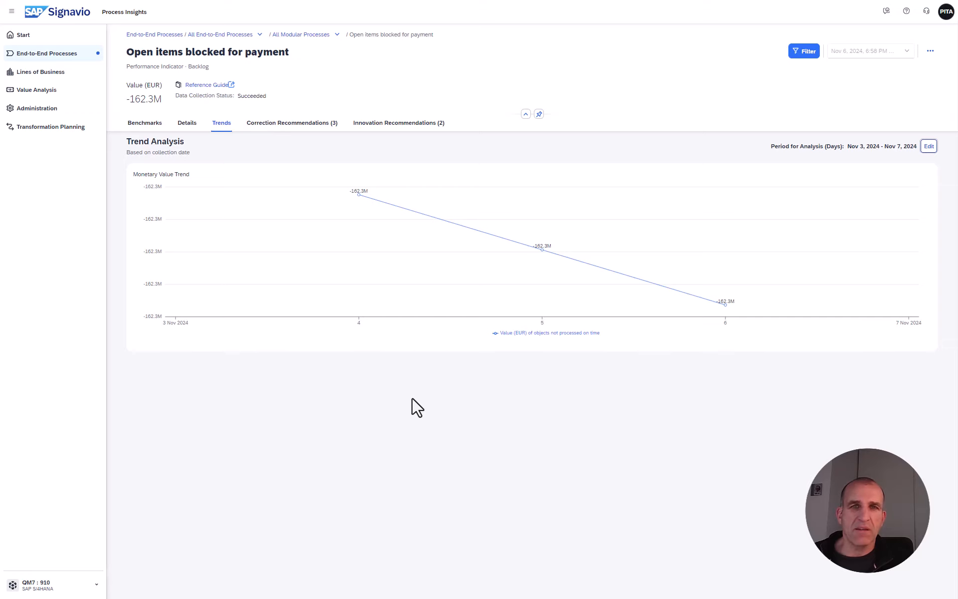
# Return to the Procure to pay dashboard and open the favorite process flow "Supplier invoice issuing (without purchase order) to FI-AP clearing"
pyautogui.click(15, 36)
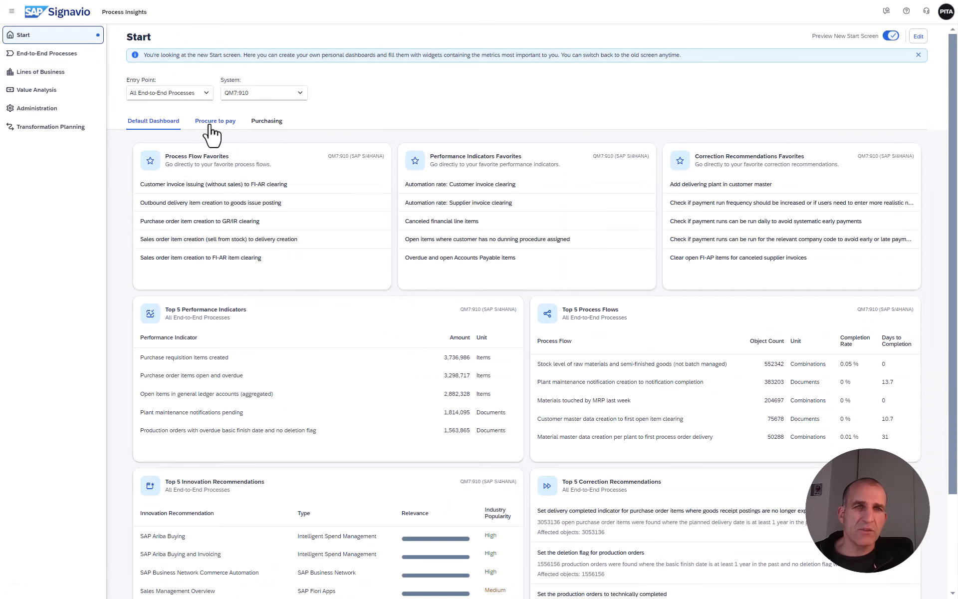
pyautogui.click(211, 124)
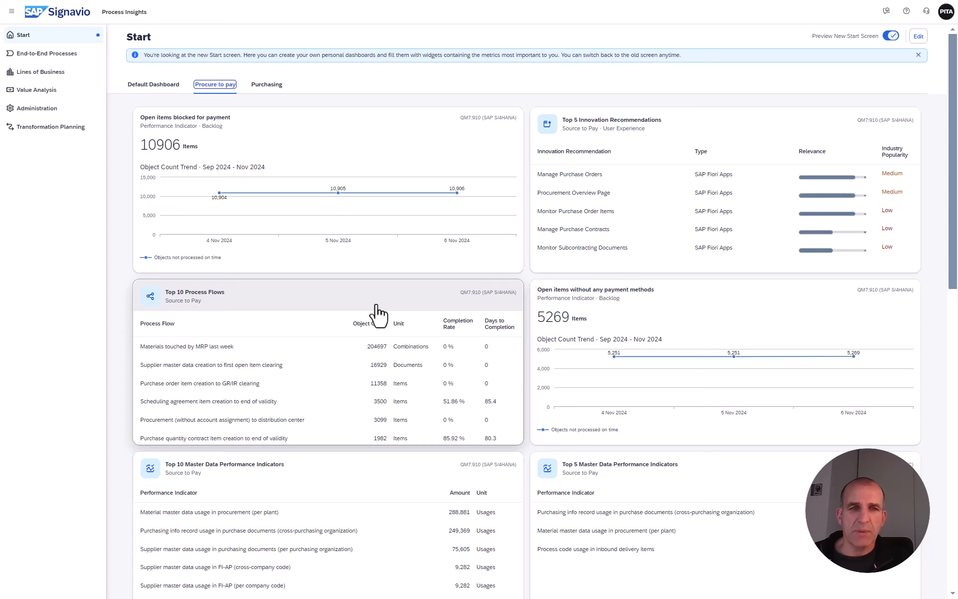
pyautogui.scroll(-5, 378, 312)
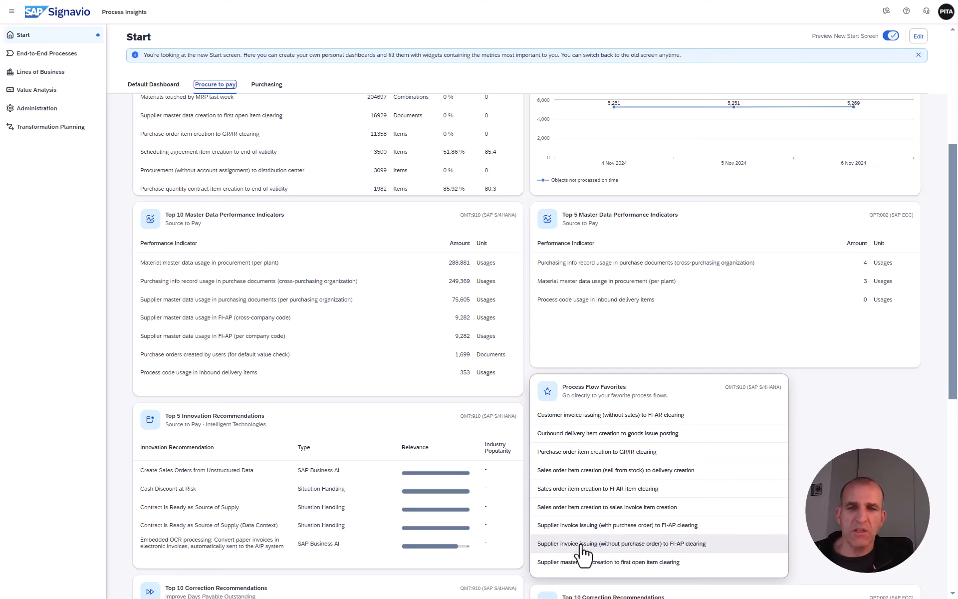
pyautogui.click(582, 547)
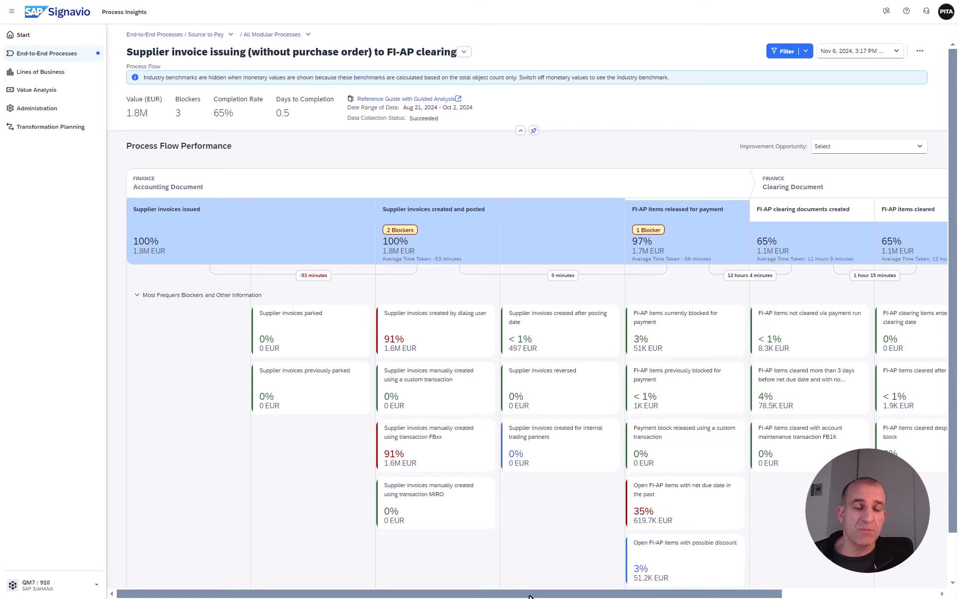
# Open "FI-AP items cleared after net due date" in the process flow and examine its monetary value trend
pyautogui.moveTo(530, 596); pyautogui.dragTo(652, 596)
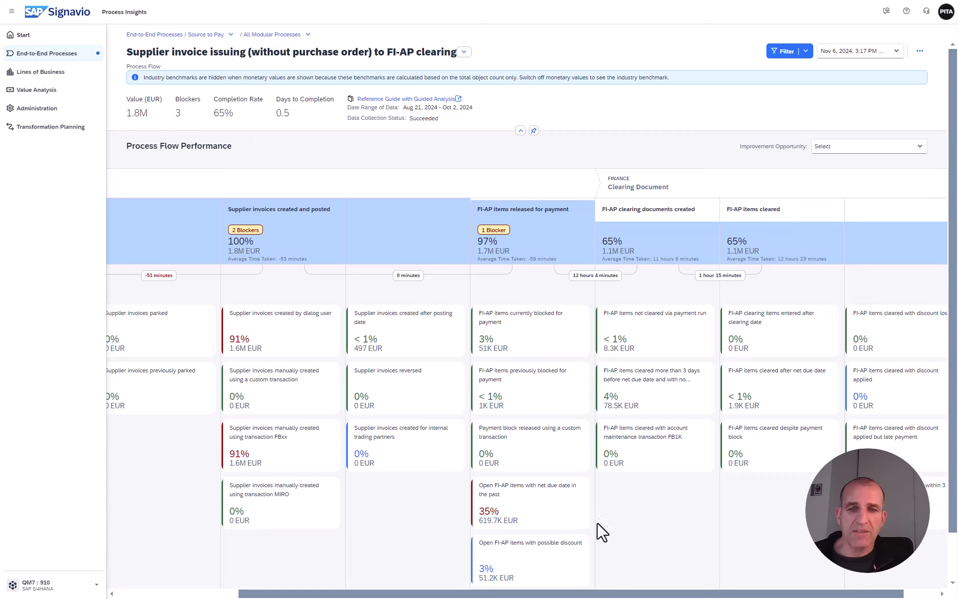
pyautogui.moveTo(614, 594); pyautogui.dragTo(694, 595)
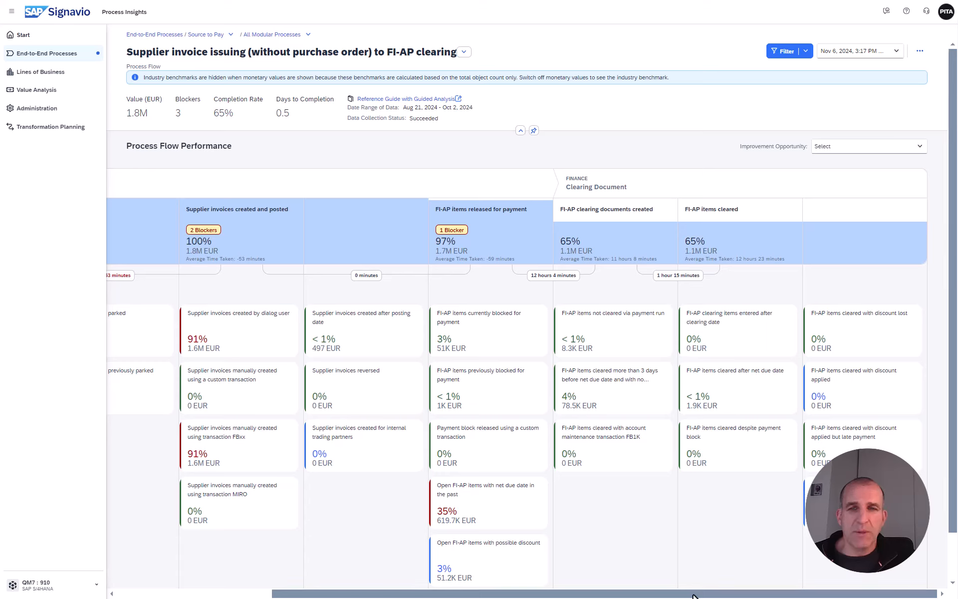
pyautogui.click(722, 397)
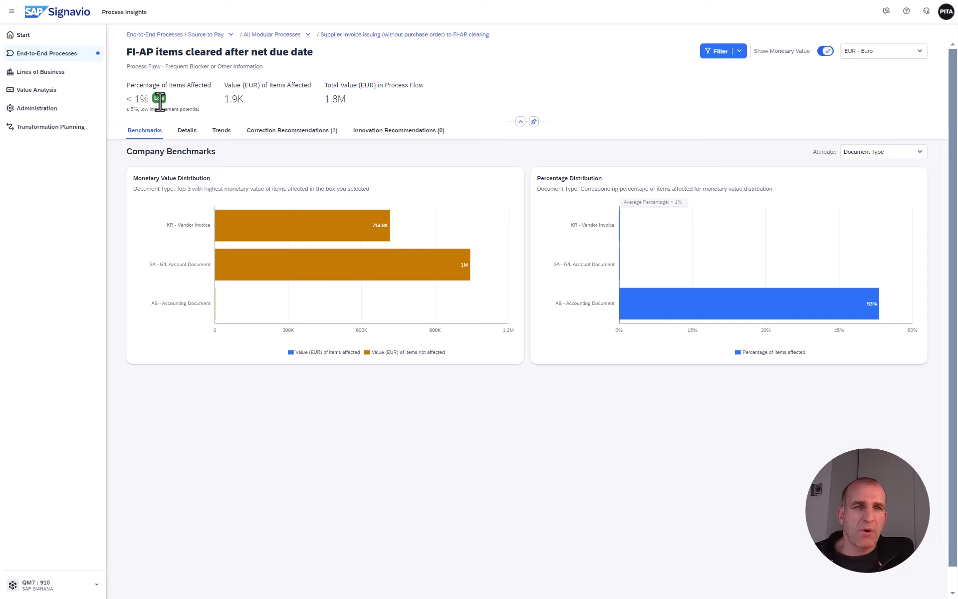
pyautogui.click(223, 133)
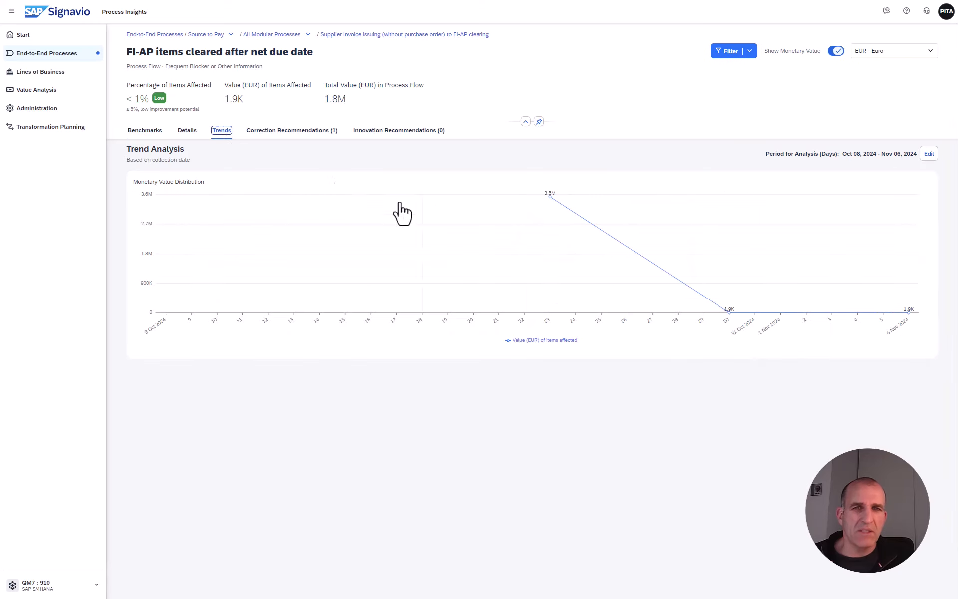
pyautogui.moveTo(556, 205)
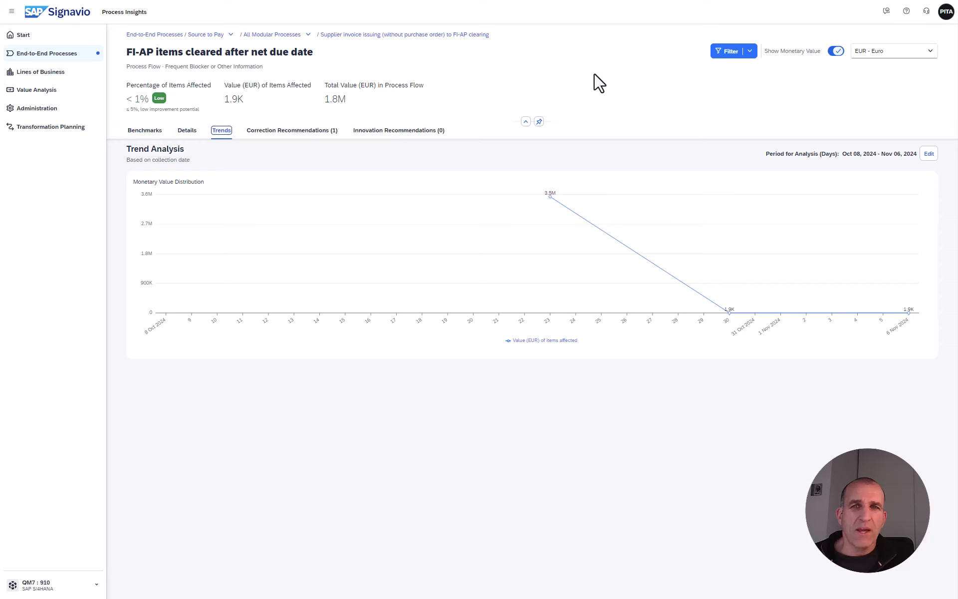
# Load the "China (JAM)" filter view for the cleared items and remove the Local Currency filter from it
pyautogui.click(727, 52)
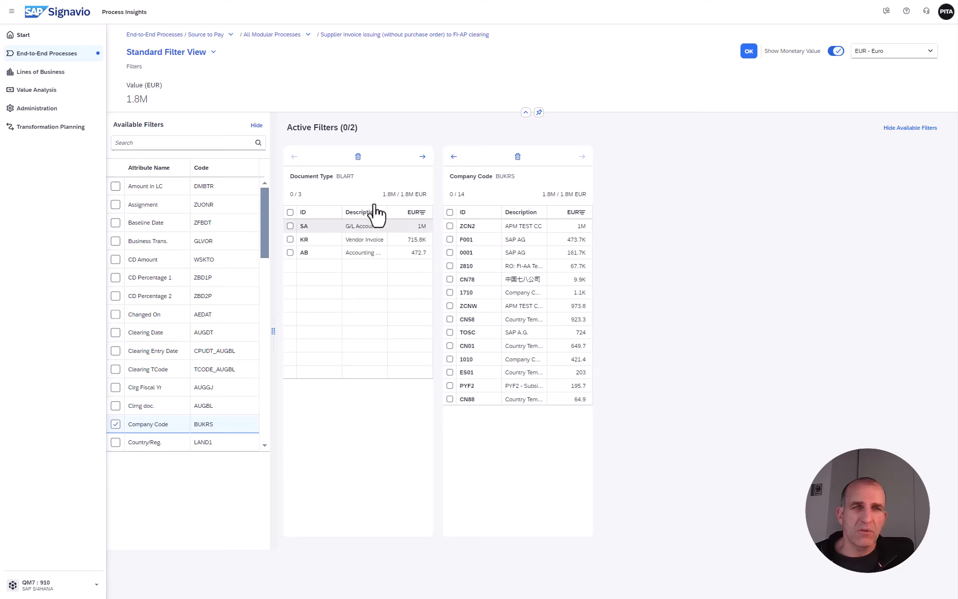
pyautogui.click(214, 53)
pyautogui.click(185, 90)
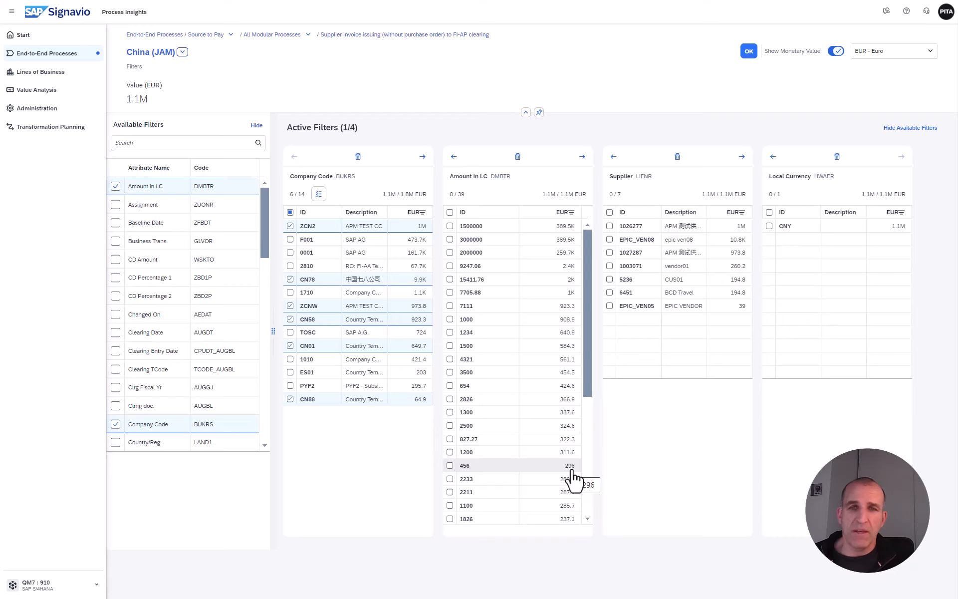
pyautogui.click(837, 157)
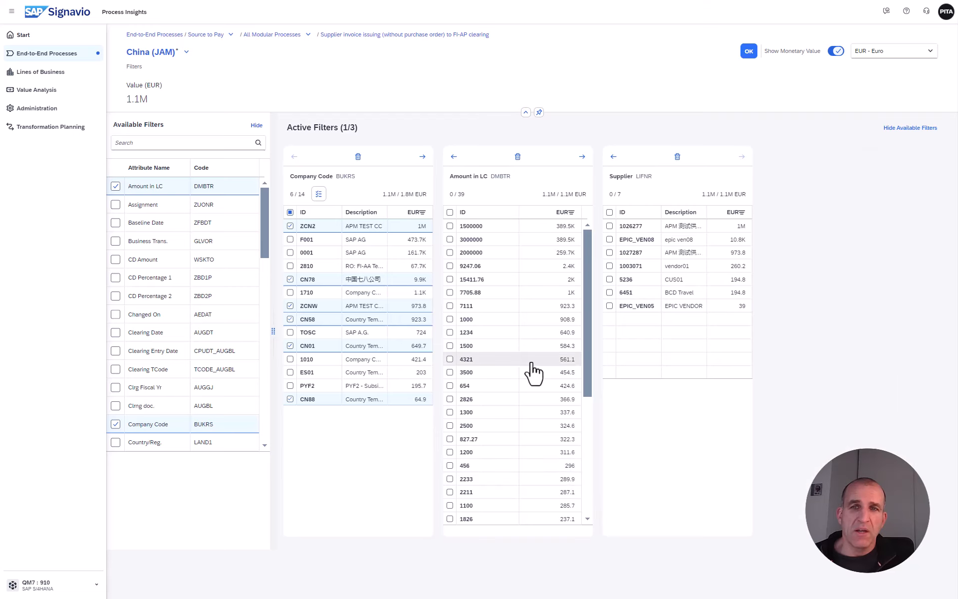
pyautogui.click(186, 52)
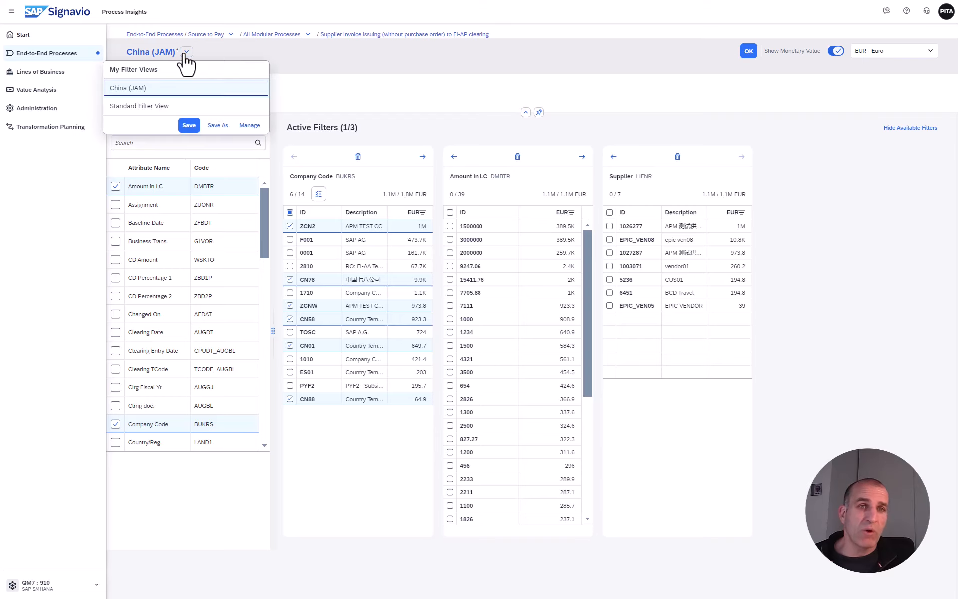
pyautogui.click(217, 126)
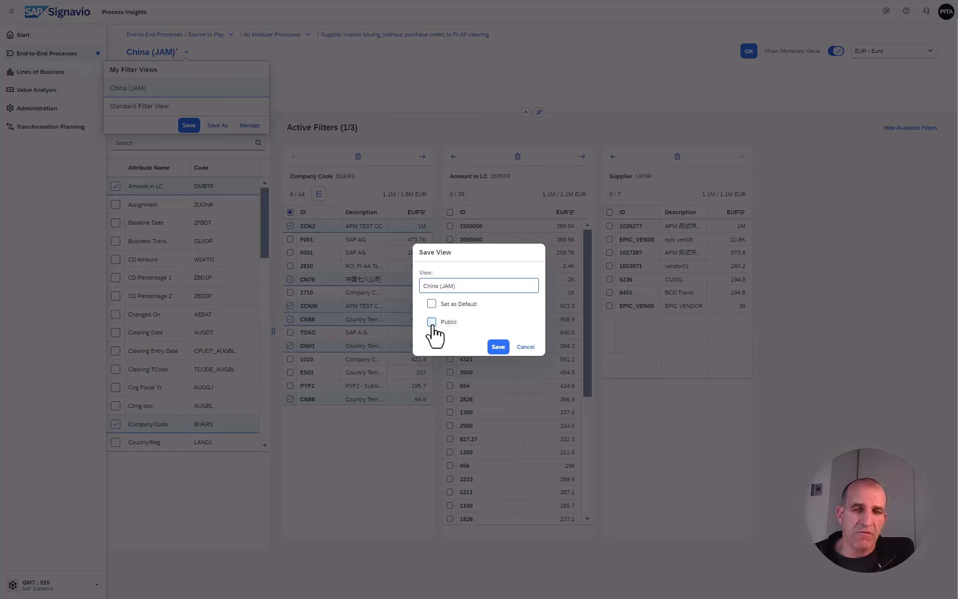
pyautogui.click(525, 347)
pyautogui.click(443, 85)
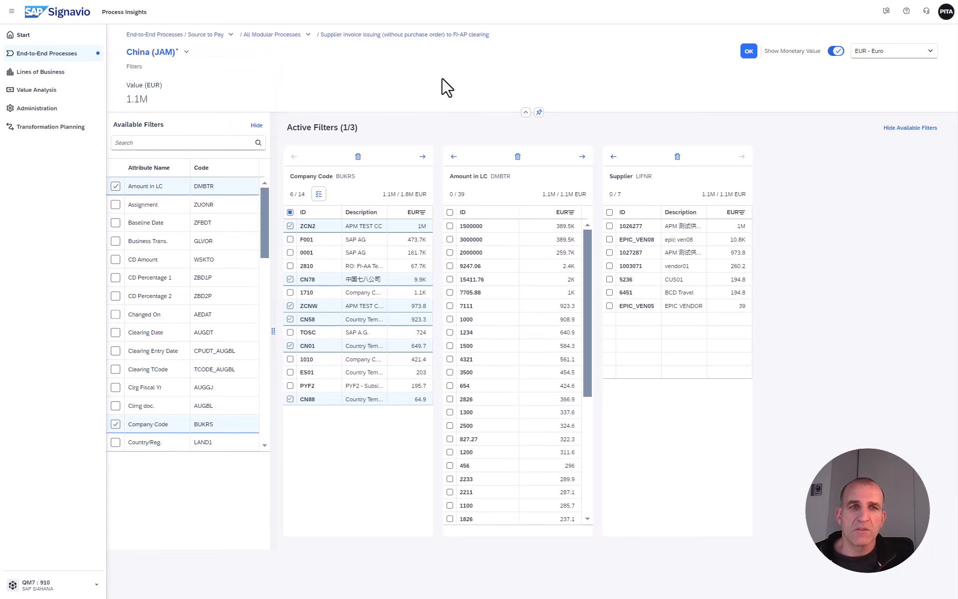
# Apply the modified China filters to the trend analysis and return to the Procure to pay dashboard
pyautogui.click(749, 52)
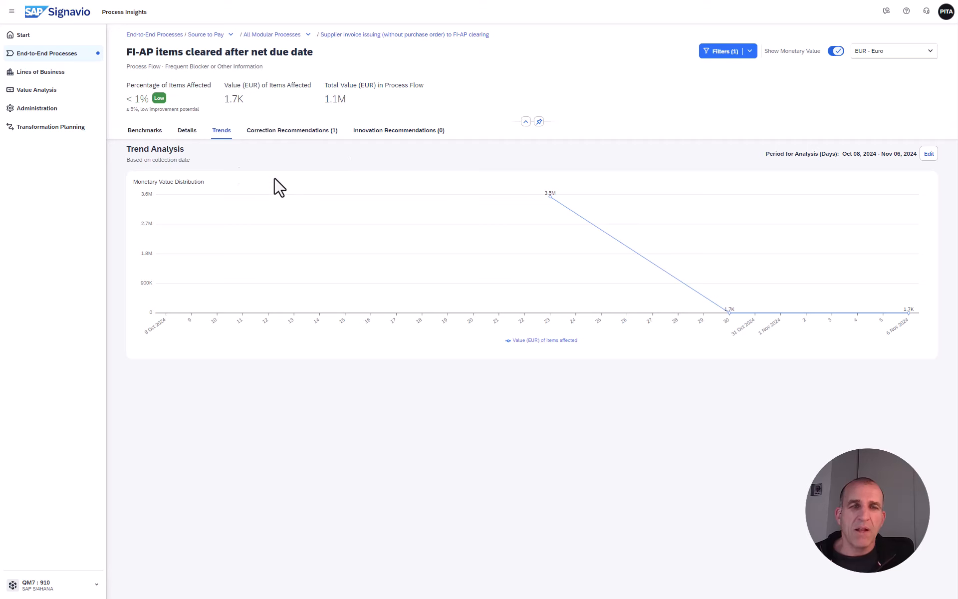
pyautogui.click(25, 36)
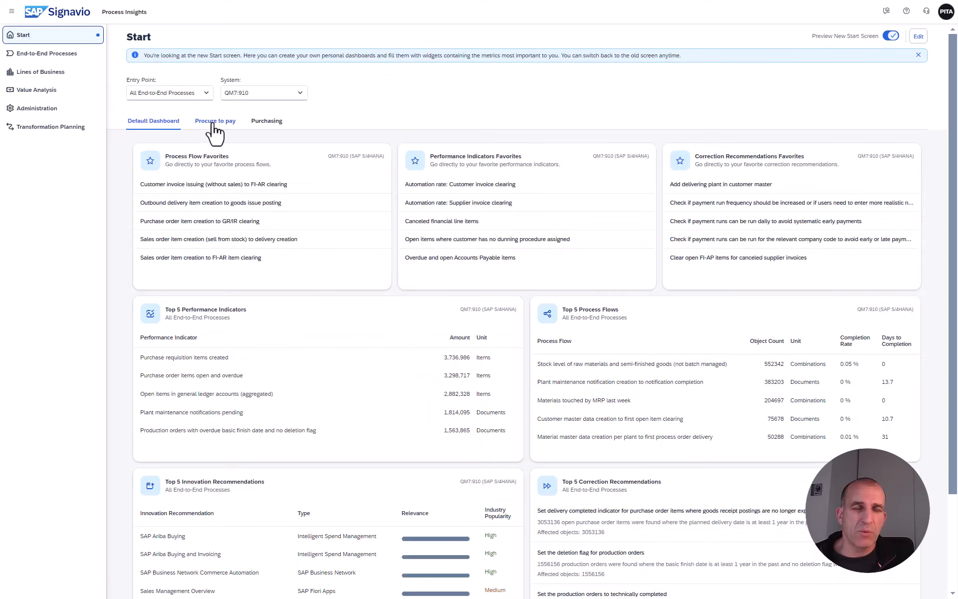
pyautogui.click(213, 124)
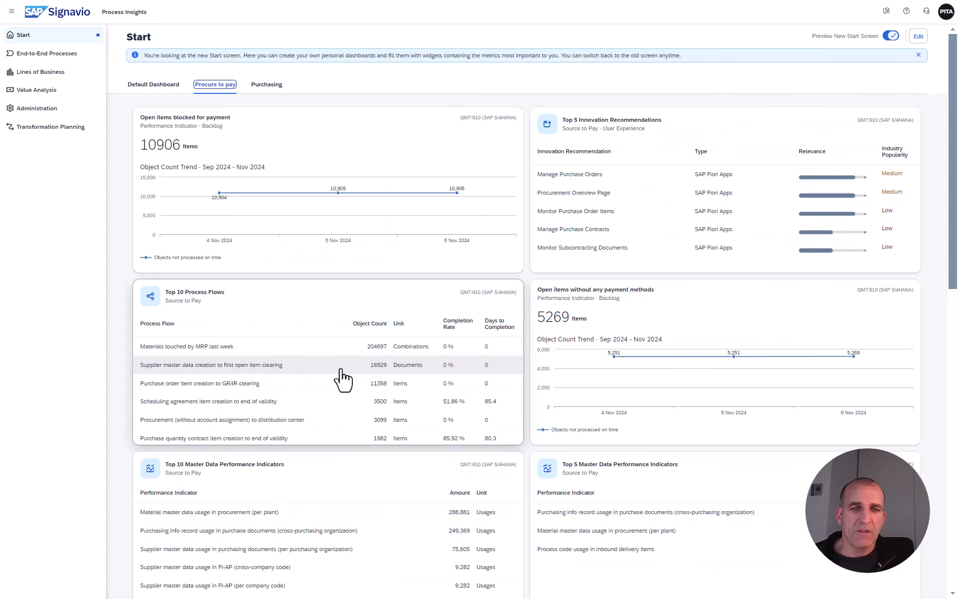
# Open the access configuration in Administration and show the authorization policies of system QM7:910
pyautogui.click(38, 116)
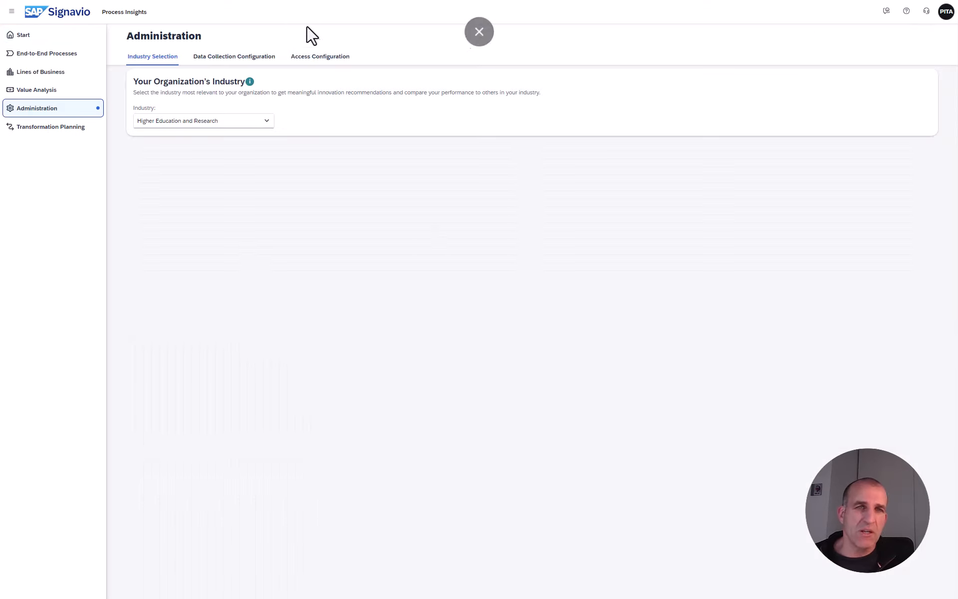
pyautogui.click(315, 58)
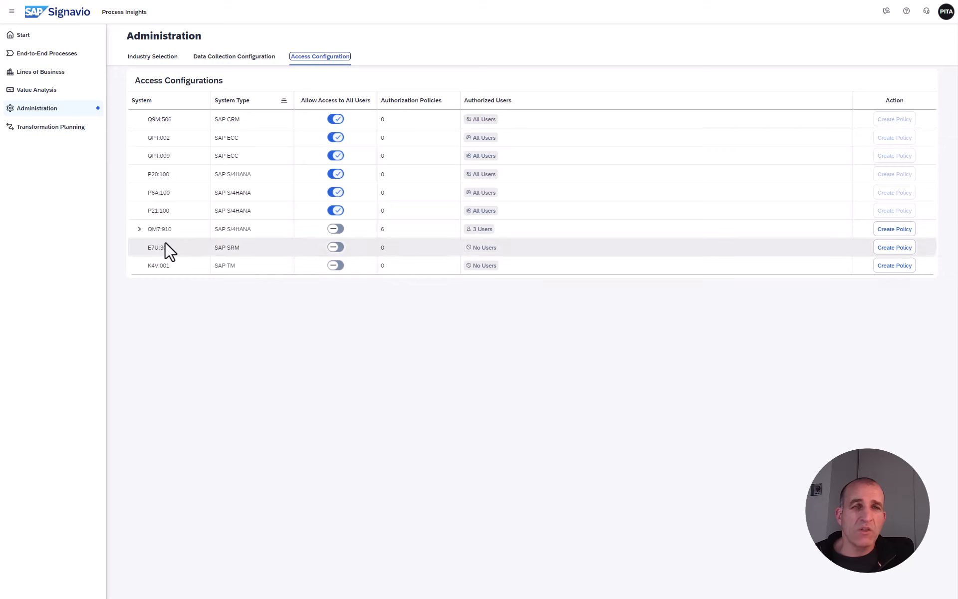
pyautogui.click(139, 229)
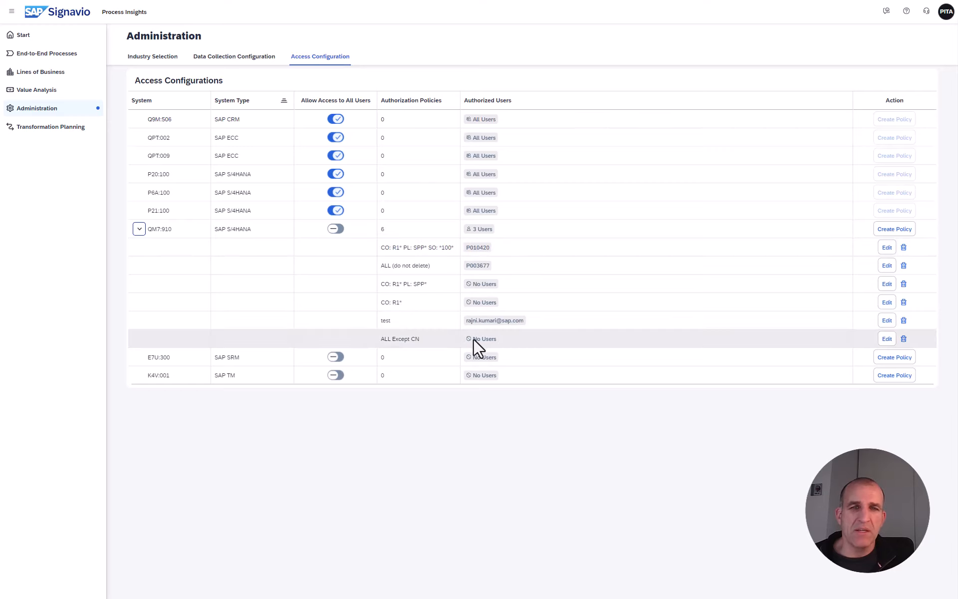
# Review the rule of the "ALL Except CN" policy with company code IDs filtered to those containing CN, and discard the edit
pyautogui.click(887, 339)
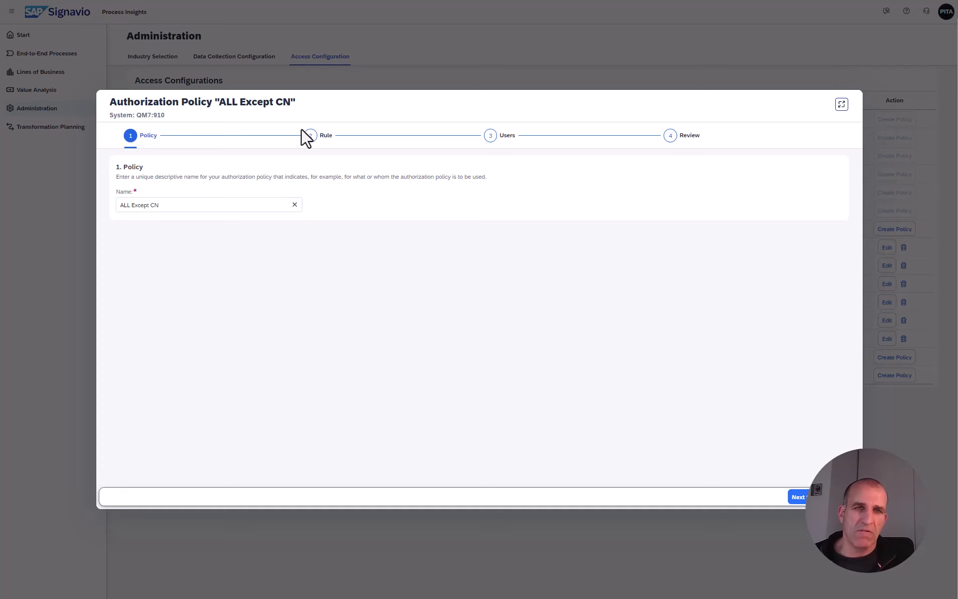
pyautogui.click(312, 140)
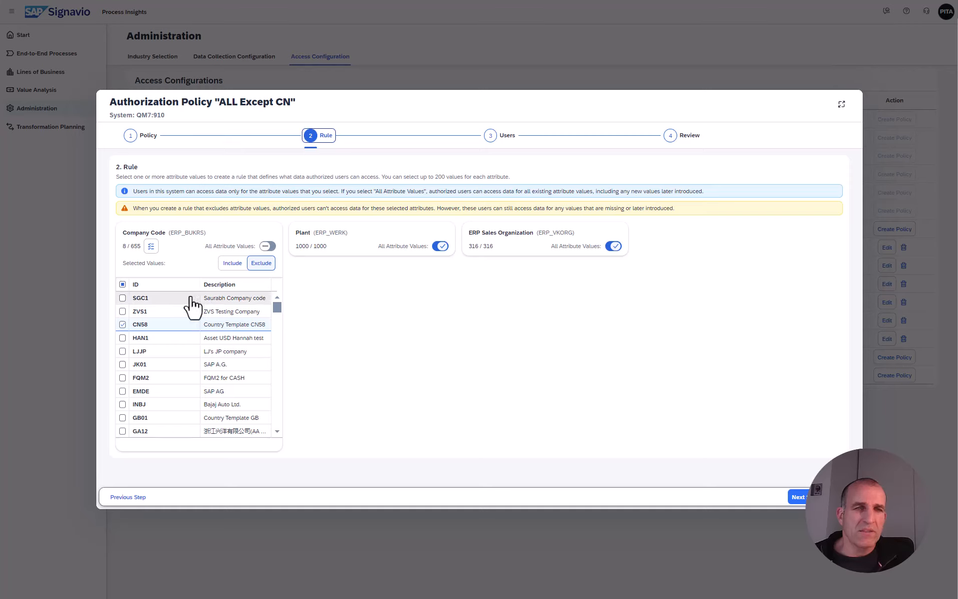
pyautogui.click(170, 287)
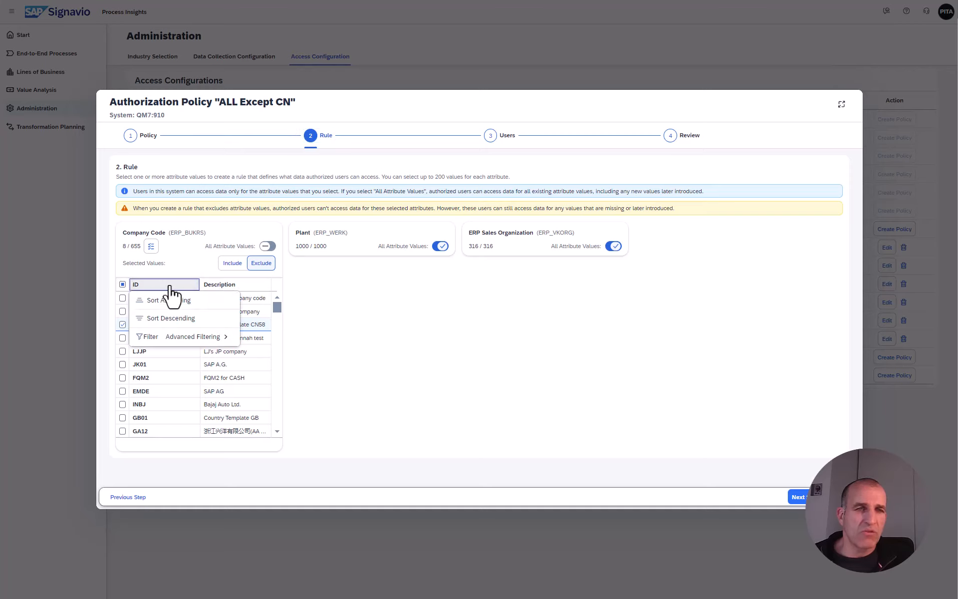
pyautogui.click(194, 338)
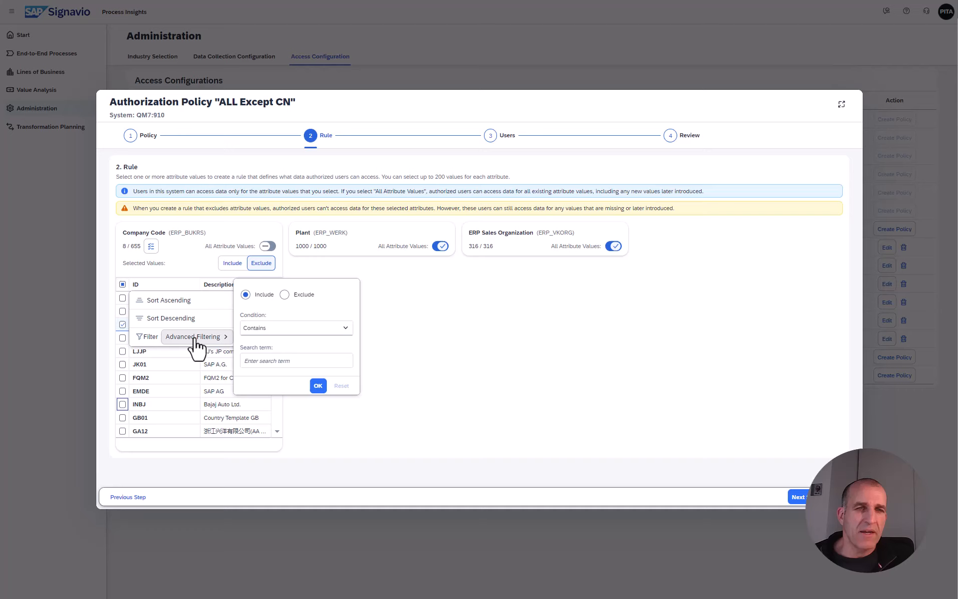
pyautogui.click(271, 362)
pyautogui.write('CN')
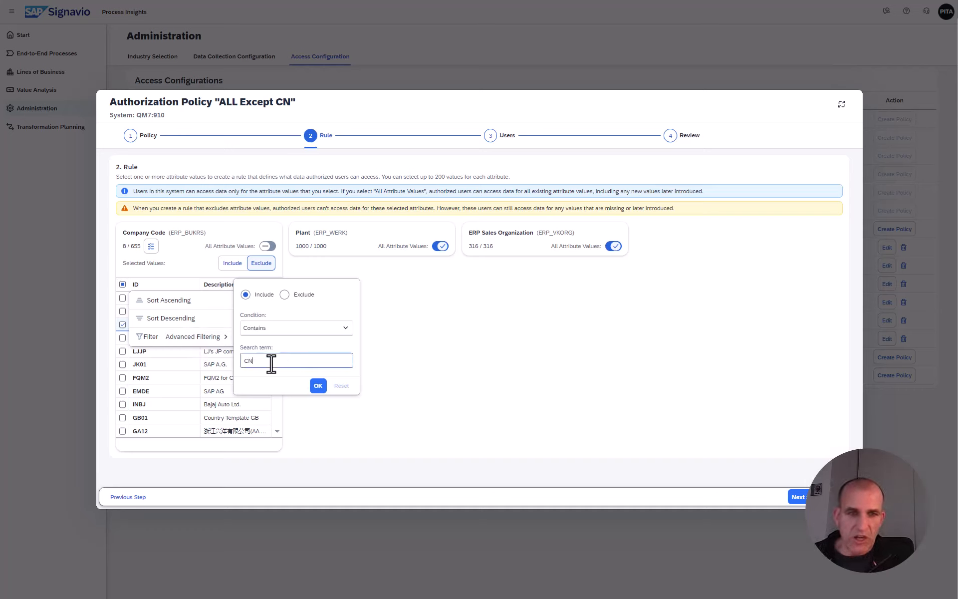
pyautogui.click(318, 386)
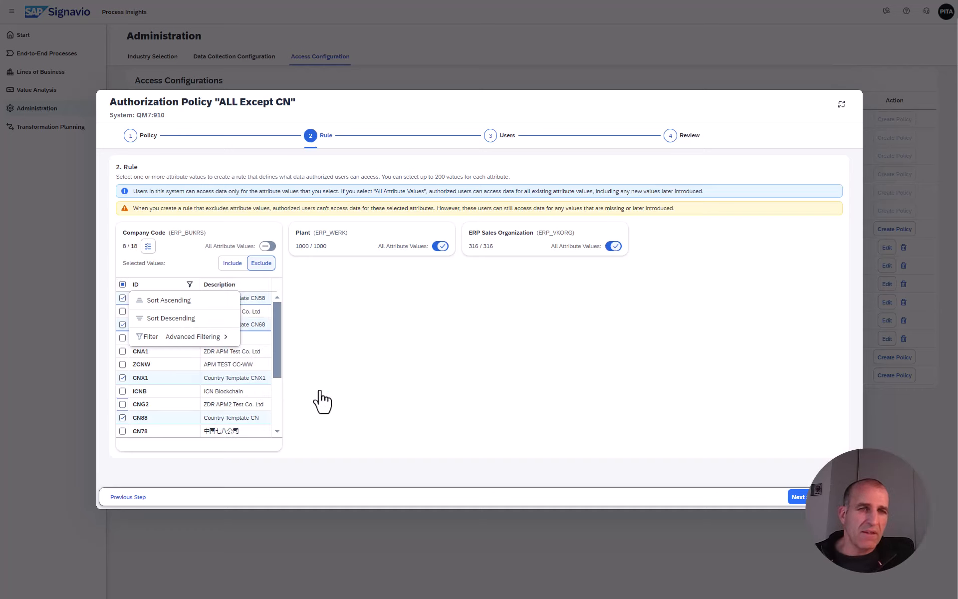
pyautogui.click(443, 367)
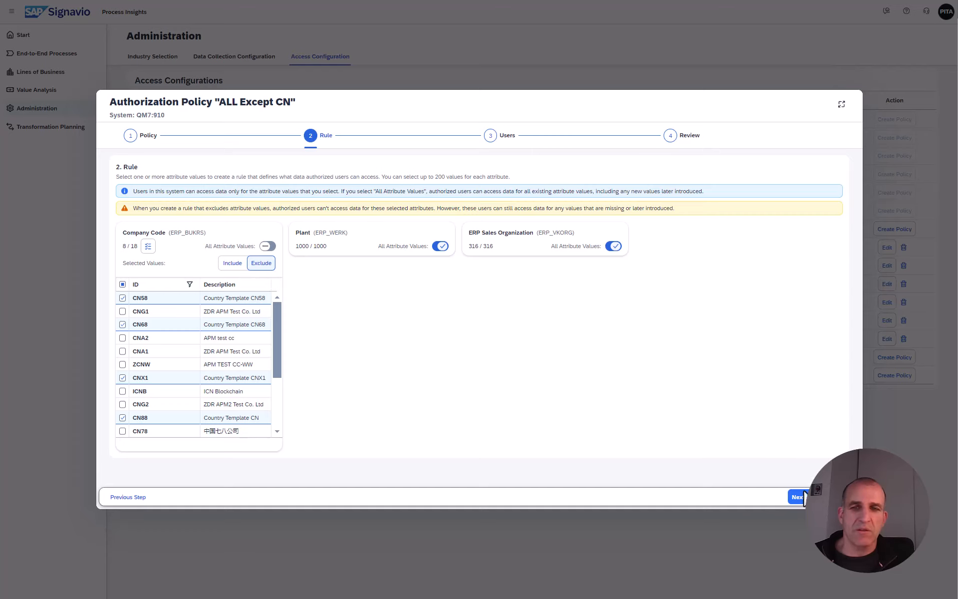
pyautogui.click(840, 497)
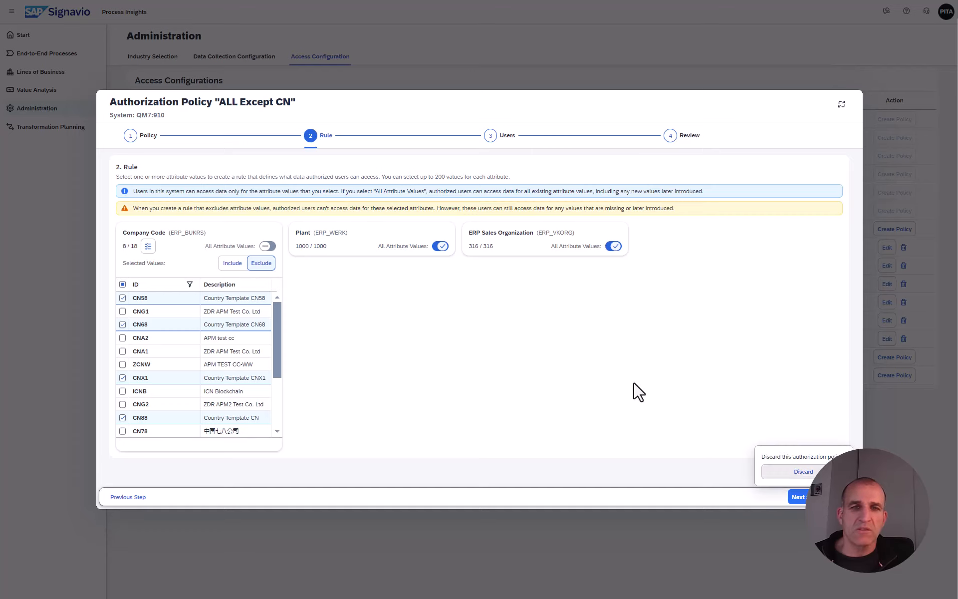
pyautogui.click(786, 471)
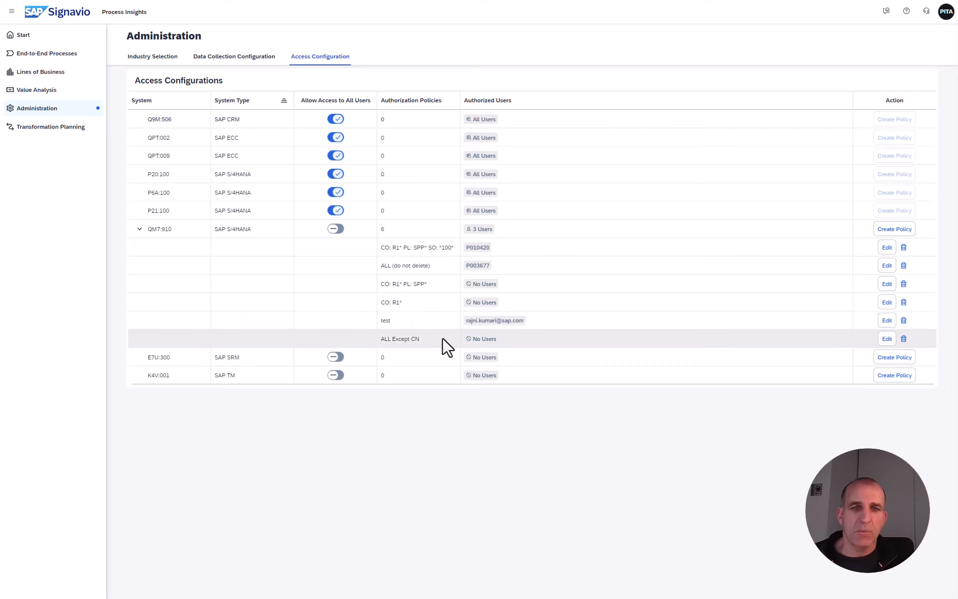